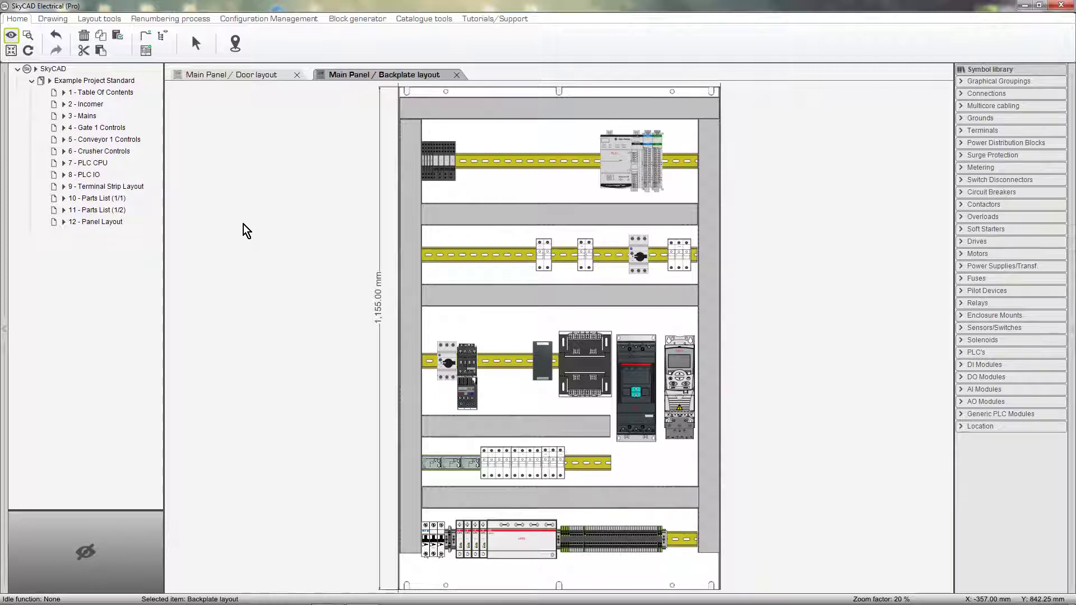
Step: Insert the backplate layout onto sheet 12 - Panel Layout and drag it across the sheet
click(119, 19)
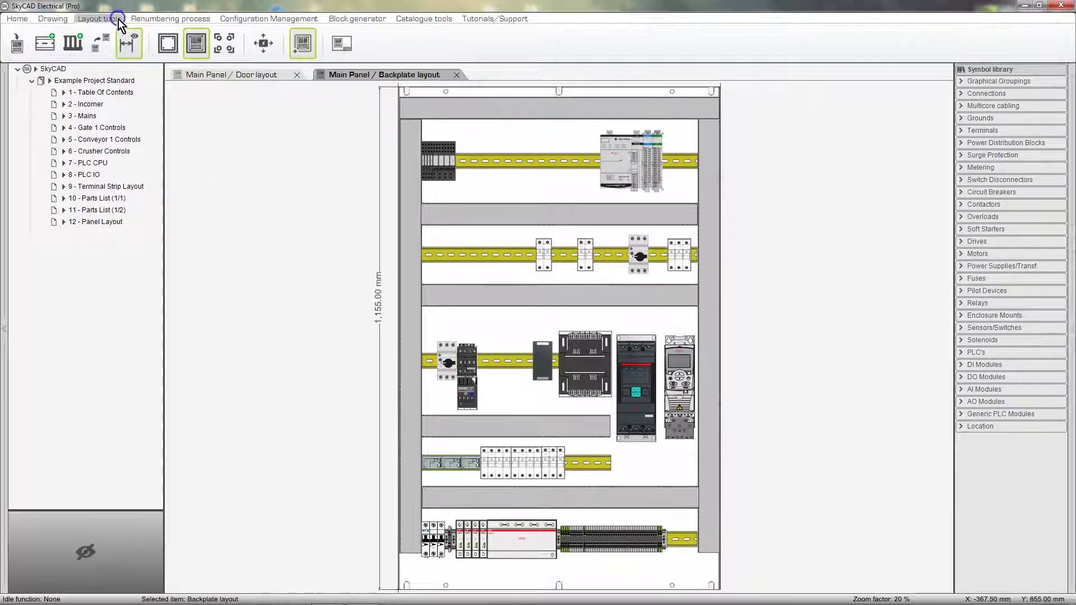
click(343, 45)
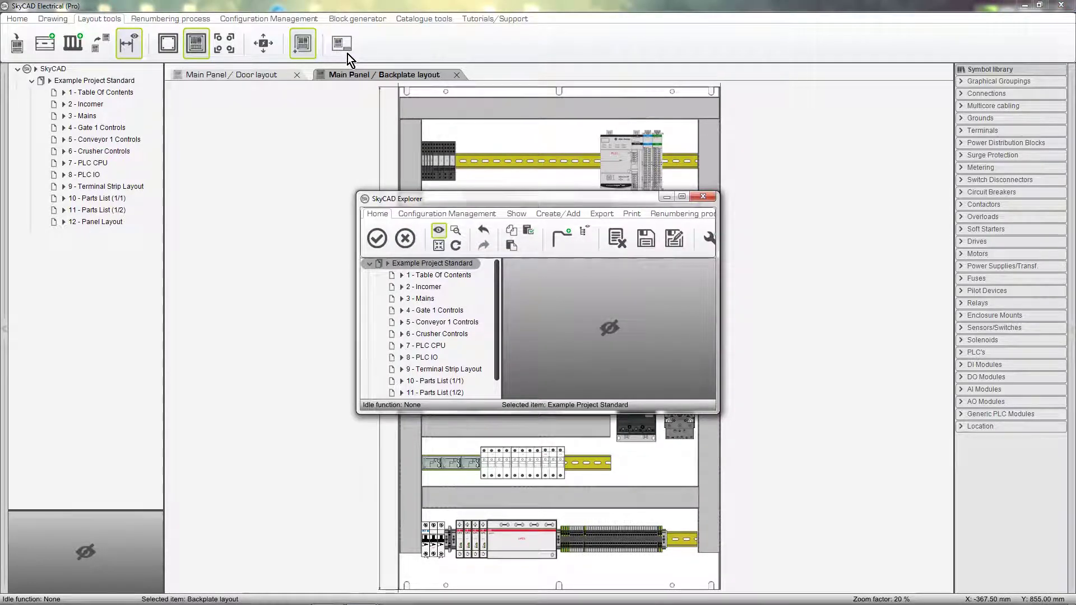
scroll(447, 348, down, 2)
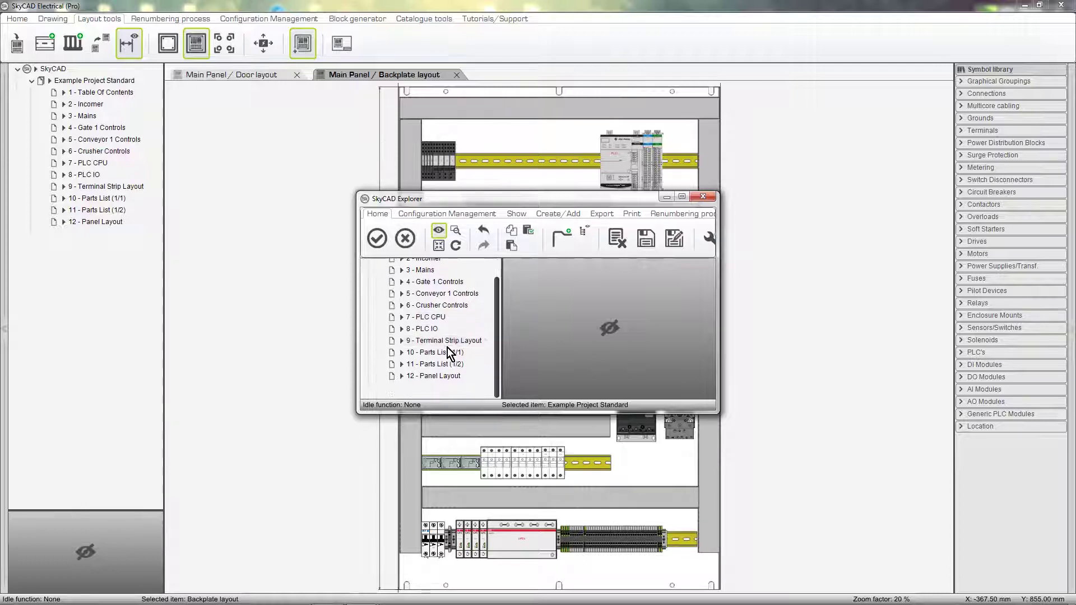
click(450, 376)
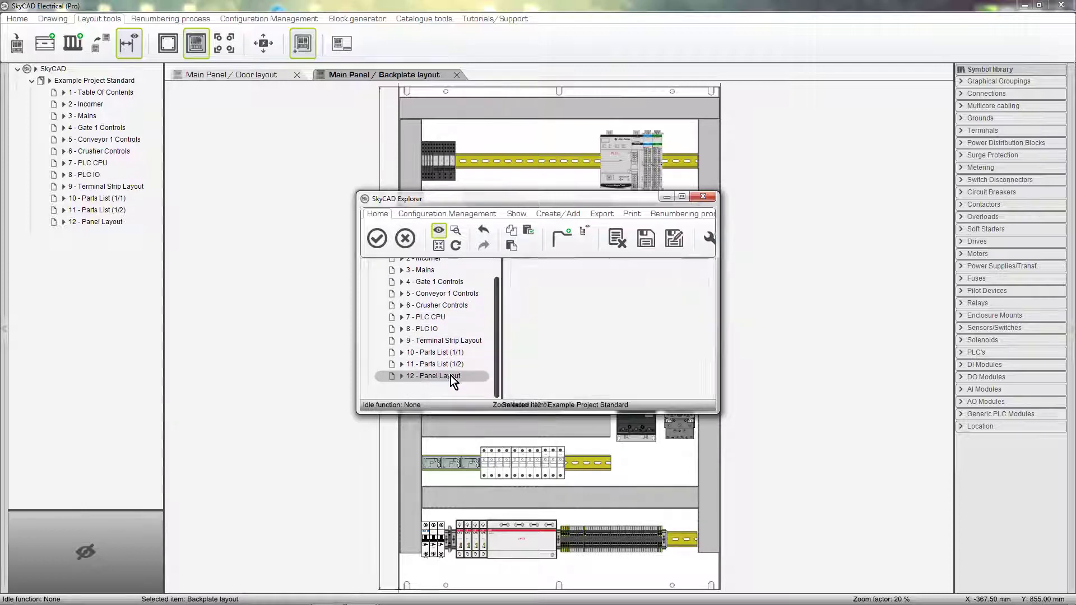
click(383, 245)
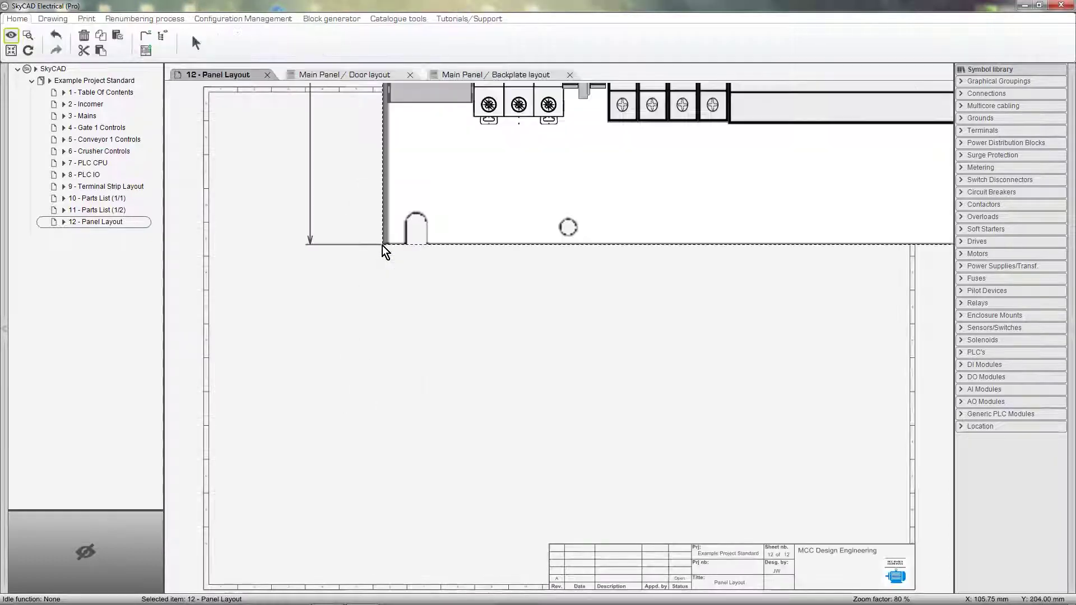
mouse_move(382, 246)
middle_down()
mouse_move(309, 415)
mouse_move(286, 509)
middle_up()
Step: Drop the backplate layout onto sheet 12, then cancel the interactive resize
click(287, 510)
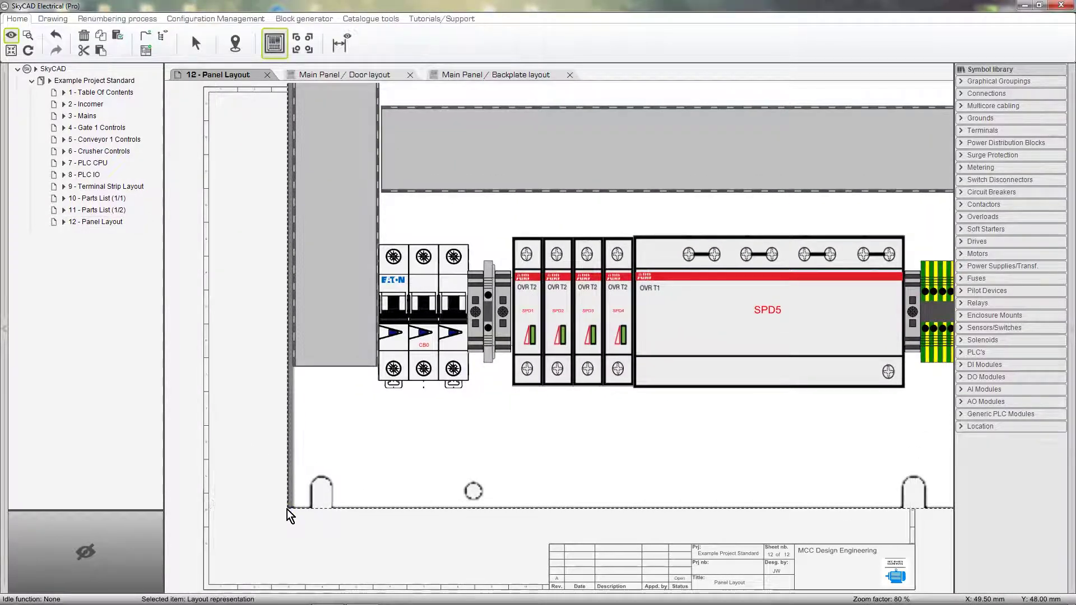
click(63, 21)
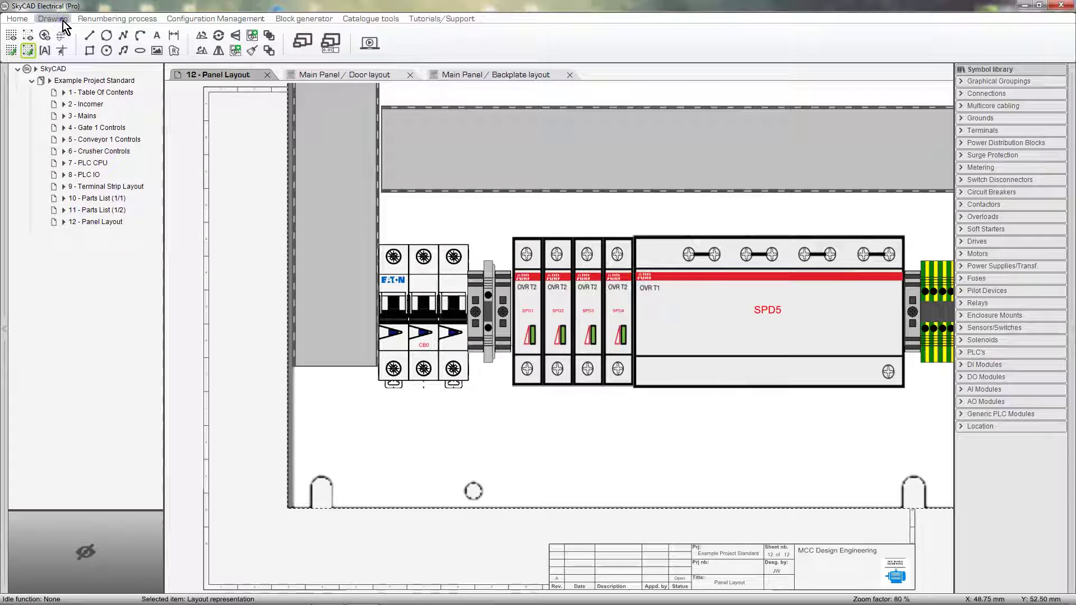
click(303, 41)
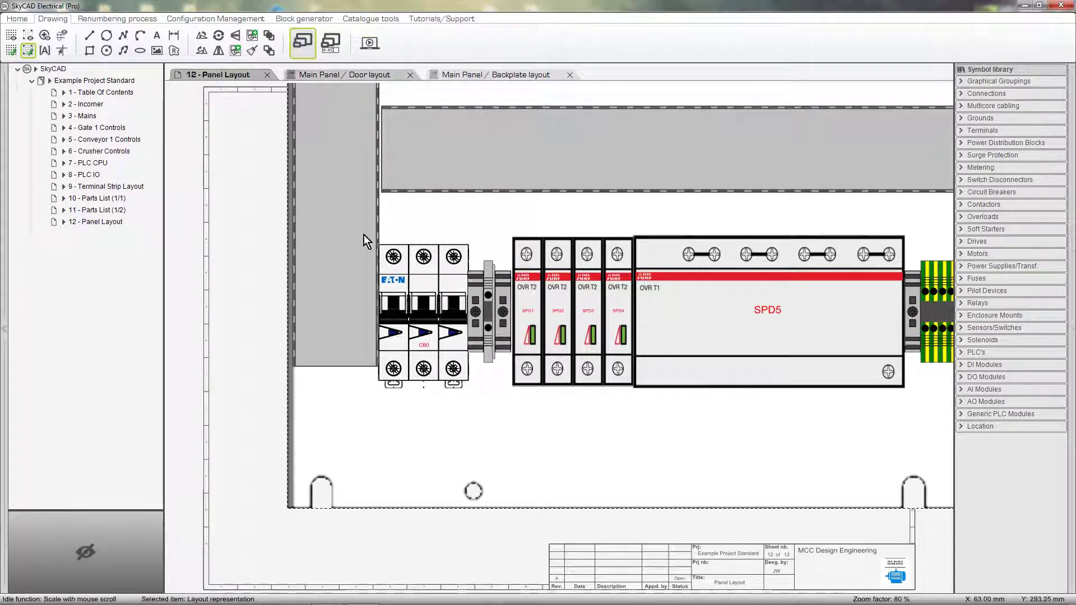
scroll(424, 283, down, 1)
scroll(424, 283, down, 4)
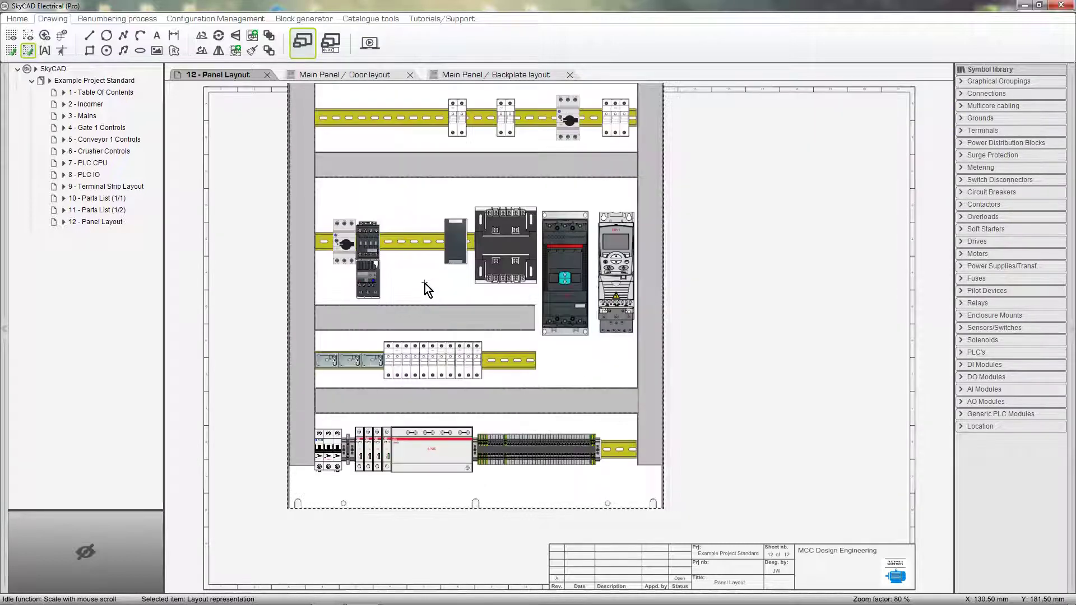
scroll(425, 284, down, 1)
key(Escape)
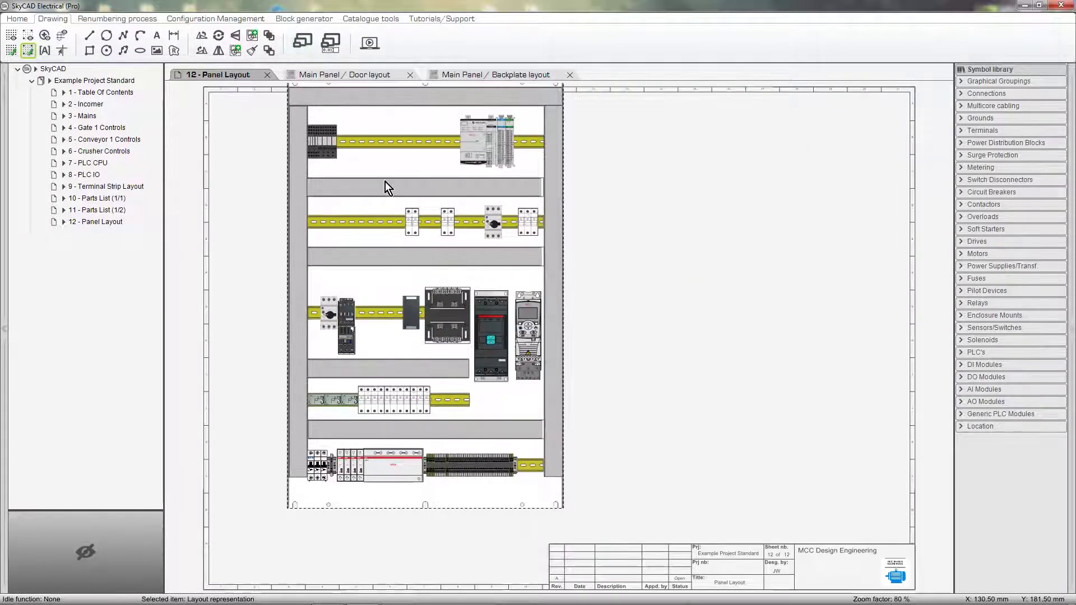
Step: Rescale the backplate layout by a factor of 0.2 and move it to the sheet's right side
click(327, 50)
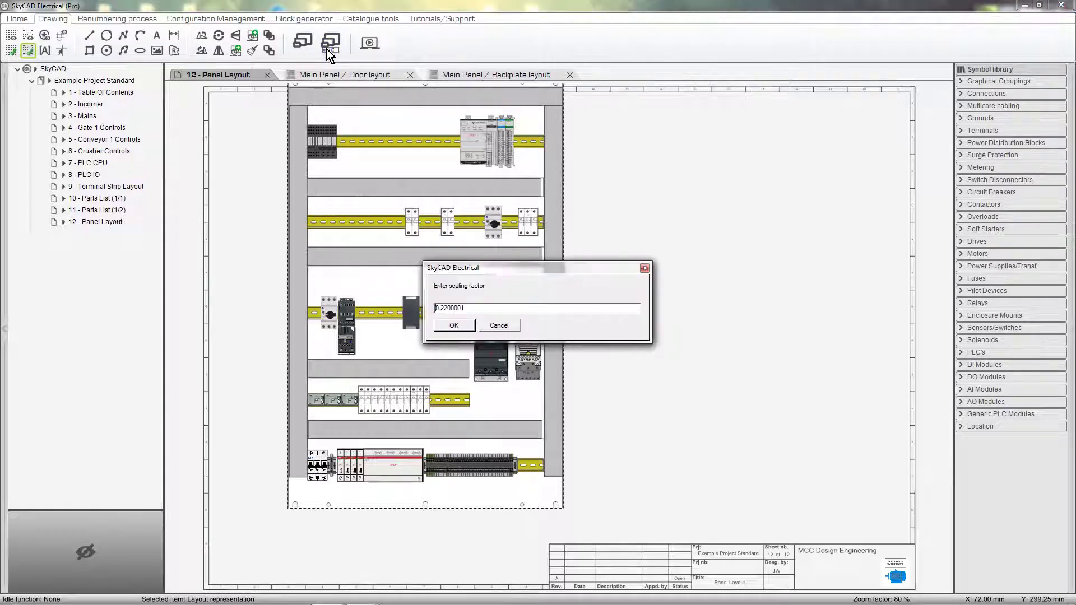
click(477, 307)
key(BackSpace)
key(BackSpace)
key(BackSpace)
key(BackSpace)
click(464, 330)
drag(464, 330, 811, 332)
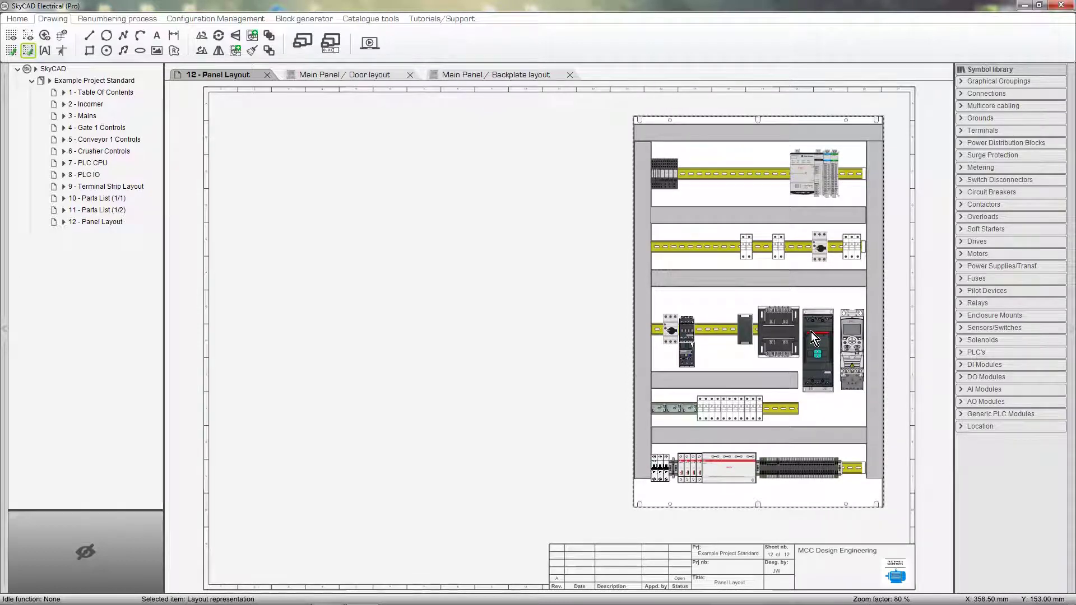
click(201, 40)
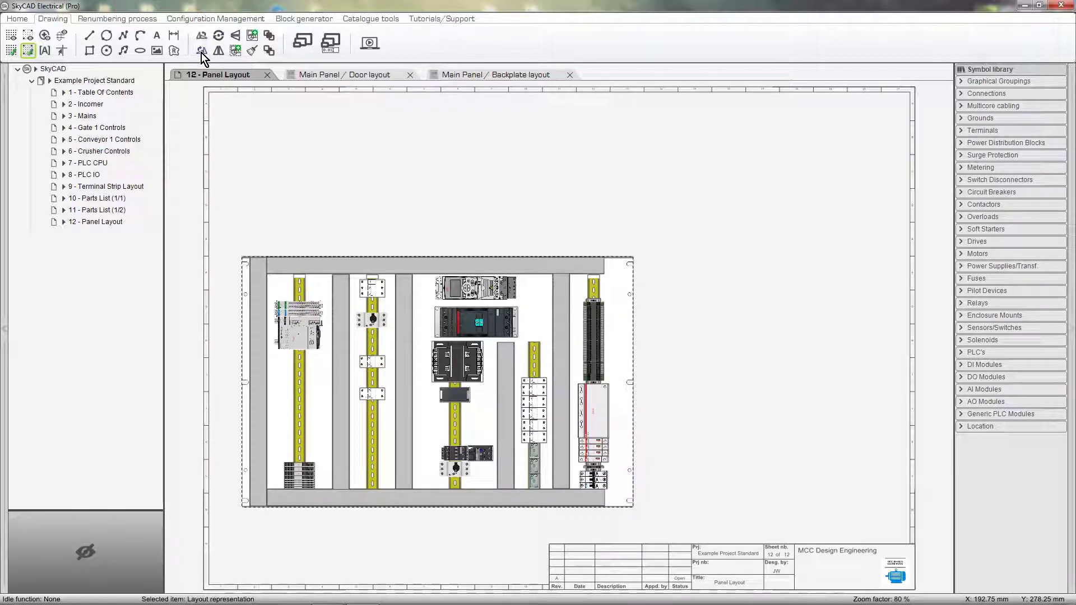
click(202, 51)
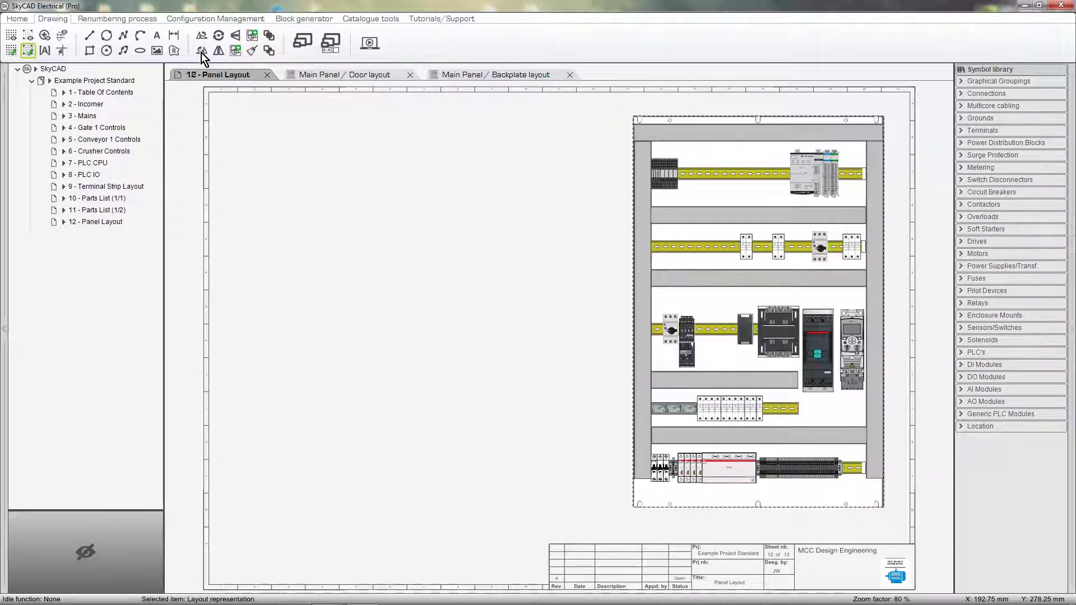
Step: Insert the door layout onto sheet 12 - Panel Layout, placing it on the left side
click(346, 79)
click(107, 18)
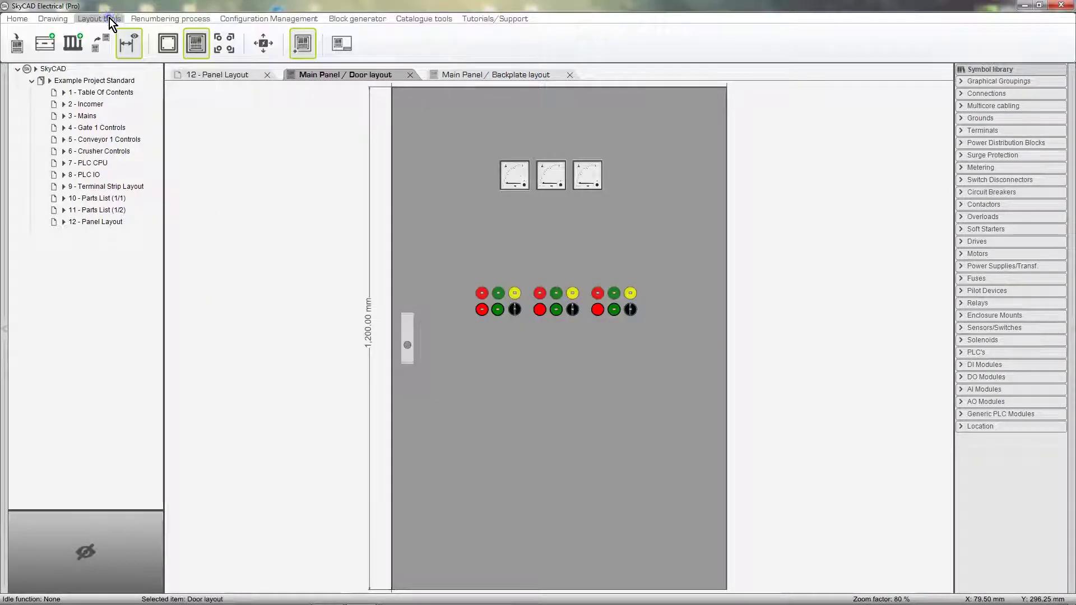
click(341, 44)
scroll(438, 336, down, 3)
click(442, 377)
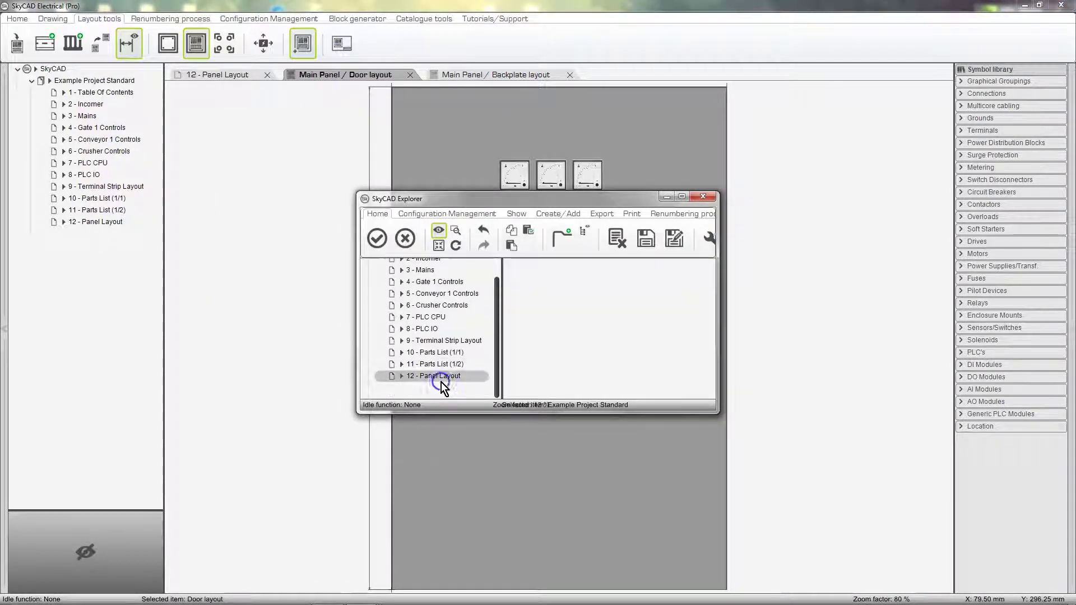
click(378, 238)
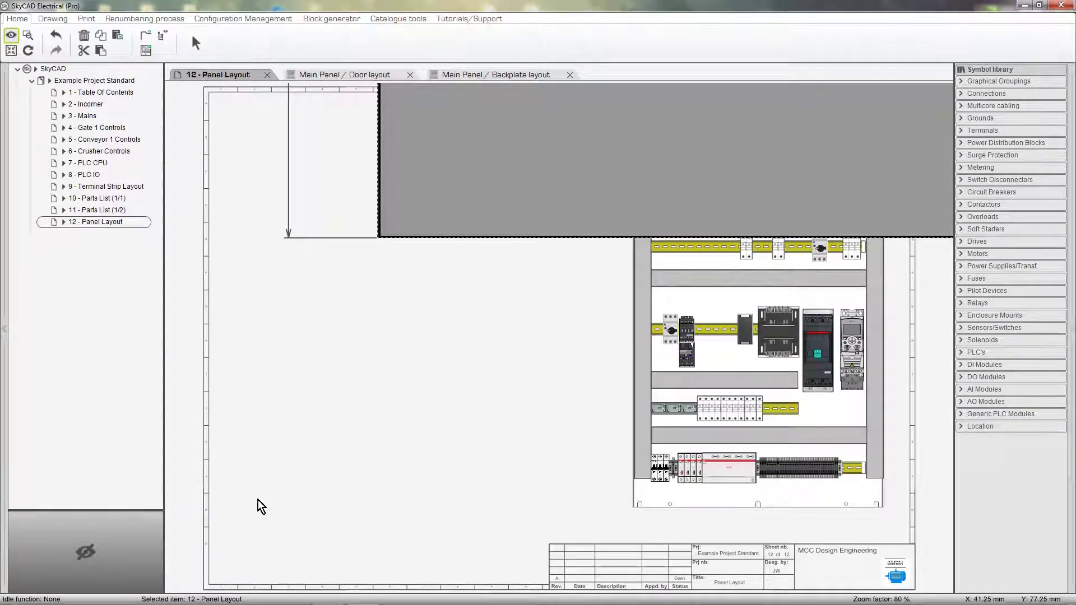
click(248, 515)
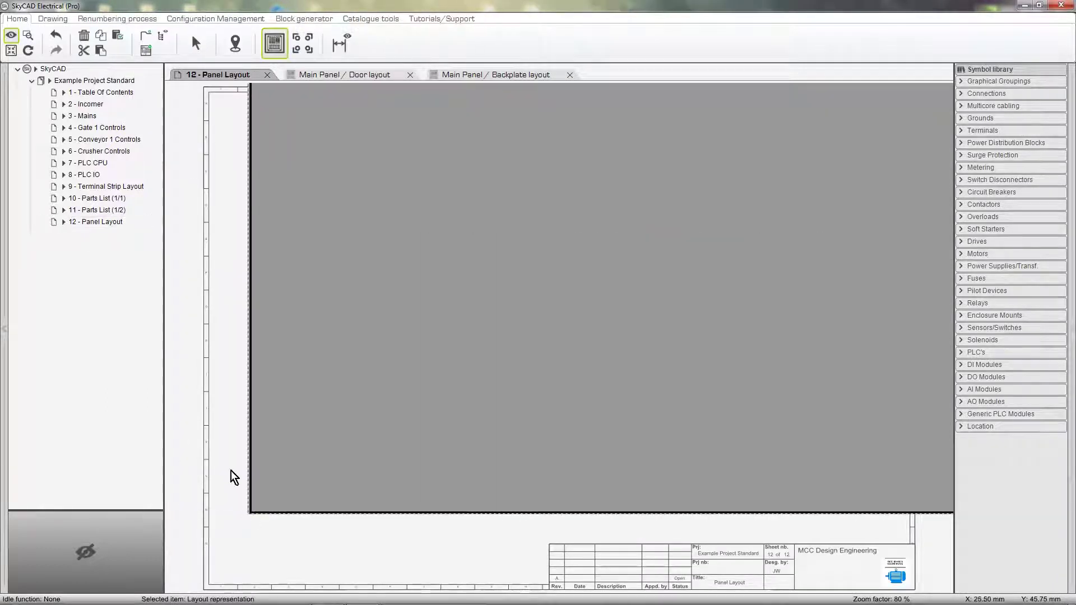
Step: Scale the door layout by a factor of 0.3
click(48, 23)
click(330, 50)
text(0.3)
click(474, 326)
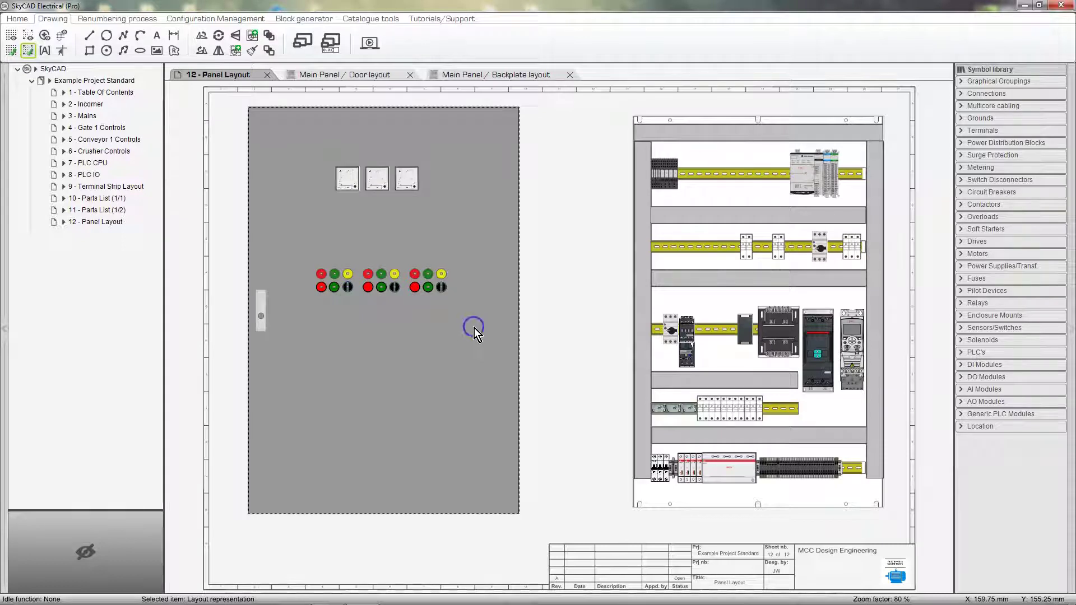
Step: Show door (800 × 1,200 mm) and backplate (740 × 1,155 mm) dimensions, lower the backplate, open 7 - PLC CPU
click(28, 21)
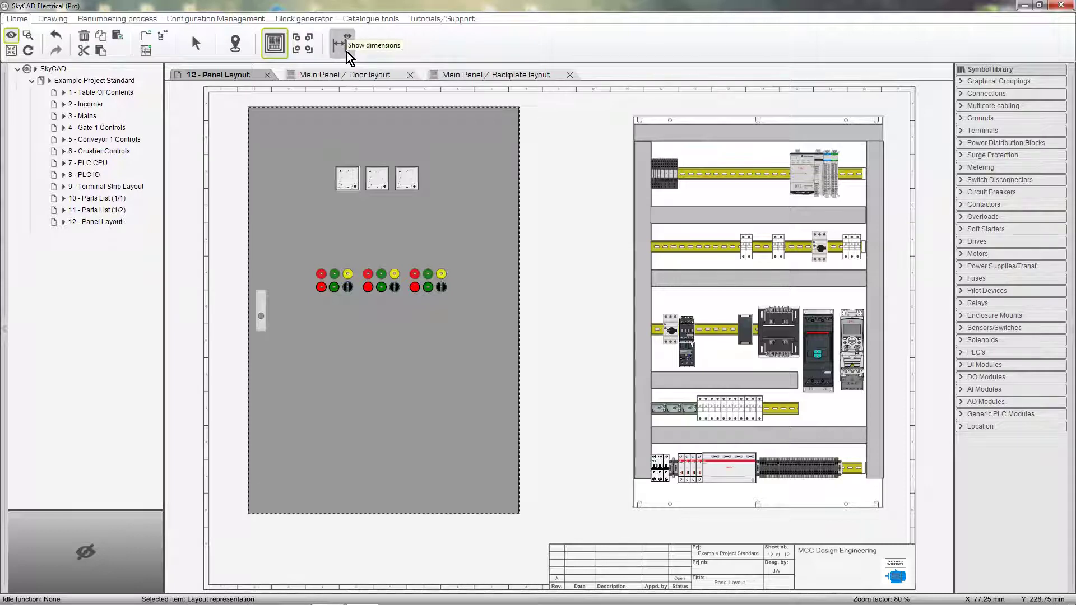
click(340, 45)
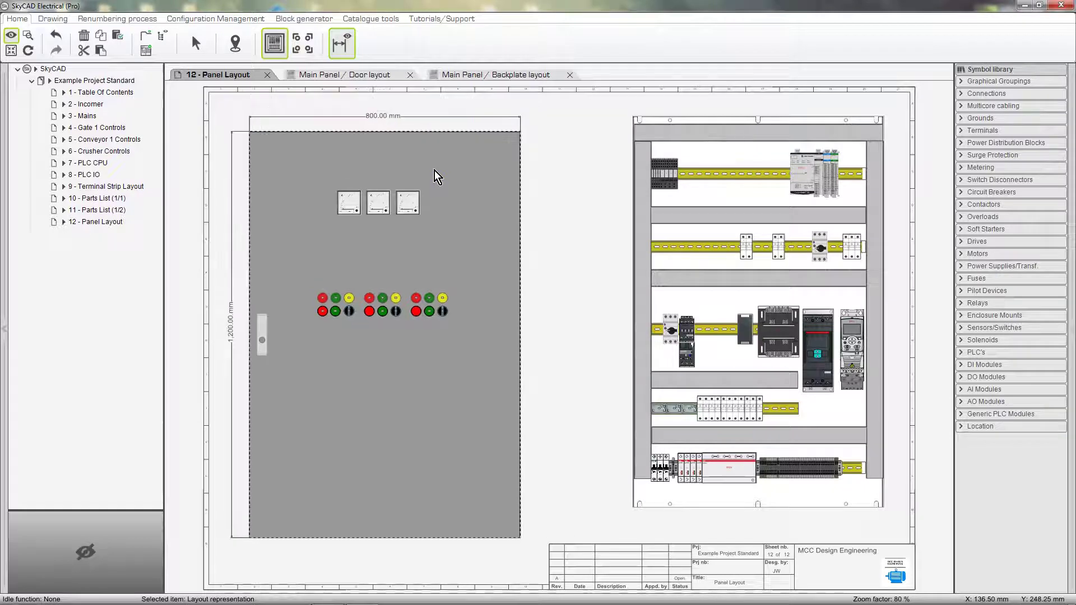
click(675, 180)
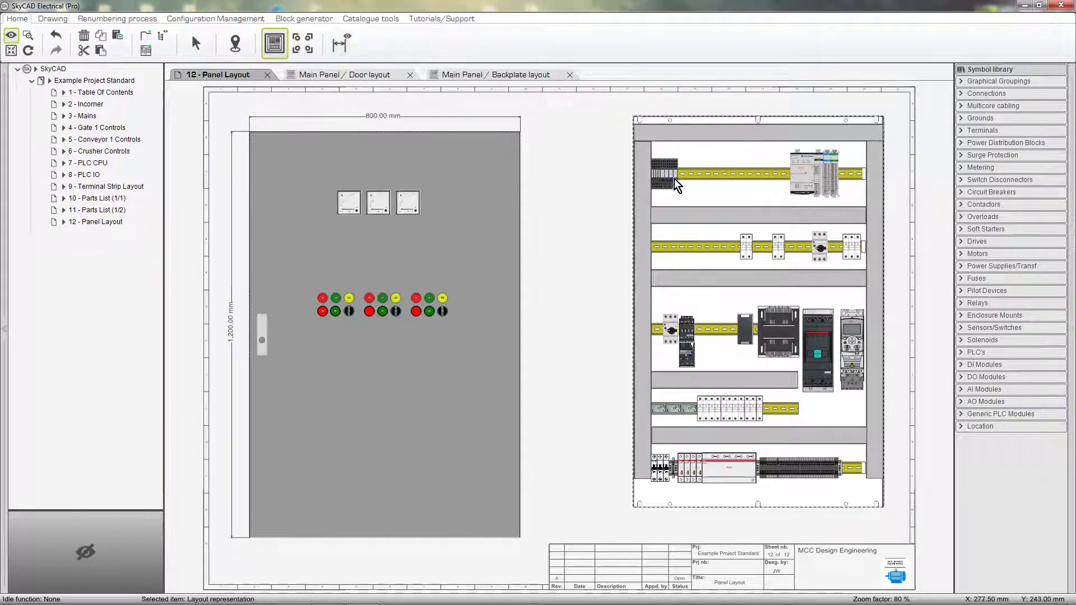
click(343, 44)
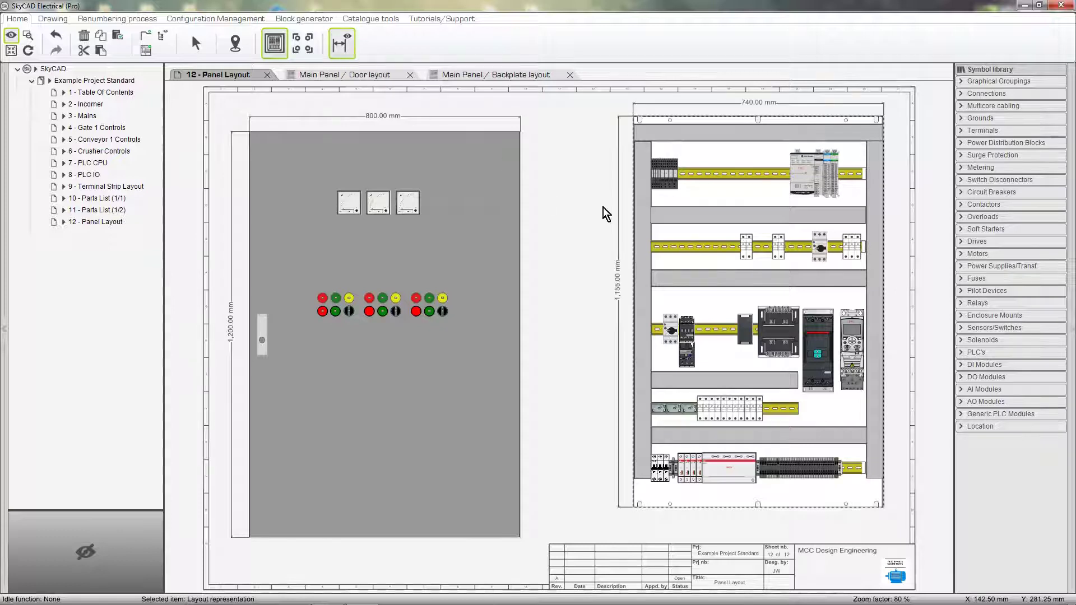
drag(667, 227, 668, 248)
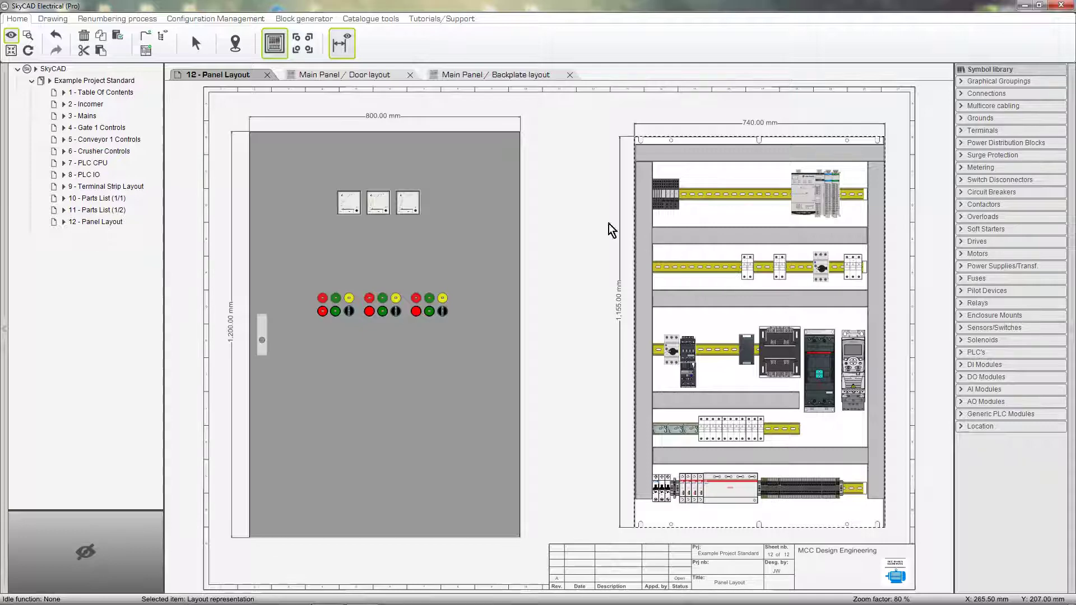
double_click(95, 164)
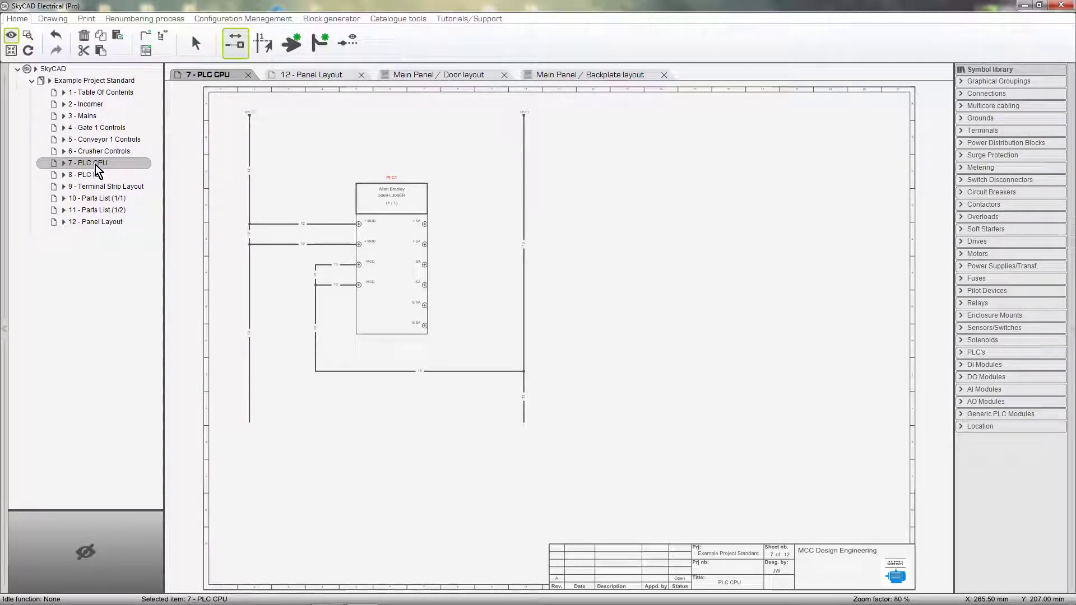
Step: Send the CompactLogix PLC from the backplate layout to sheet 7 - PLC CPU, placed beside the schematic
click(555, 75)
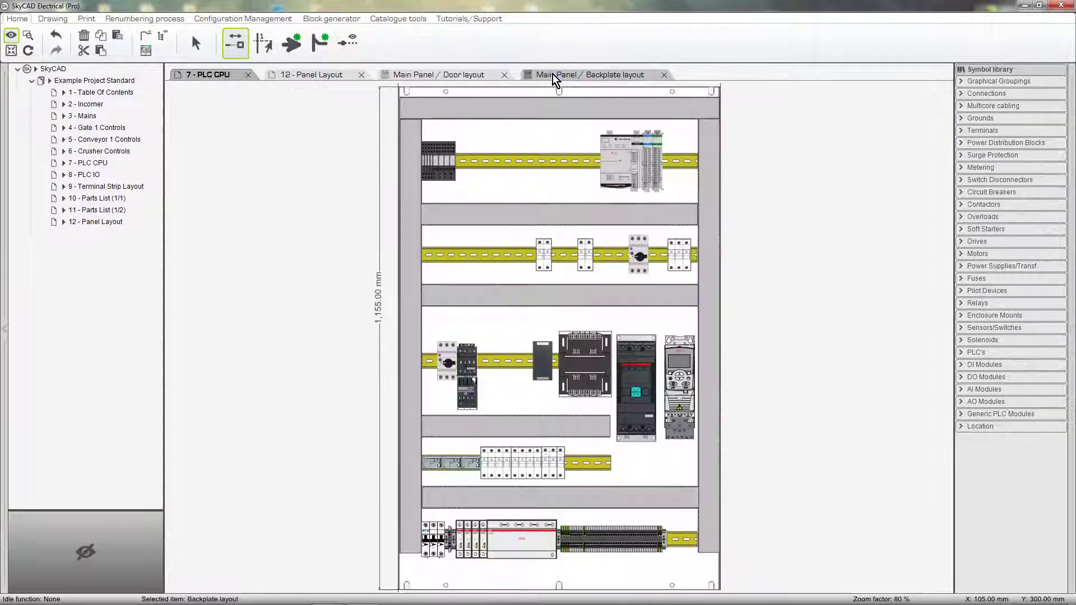
click(637, 142)
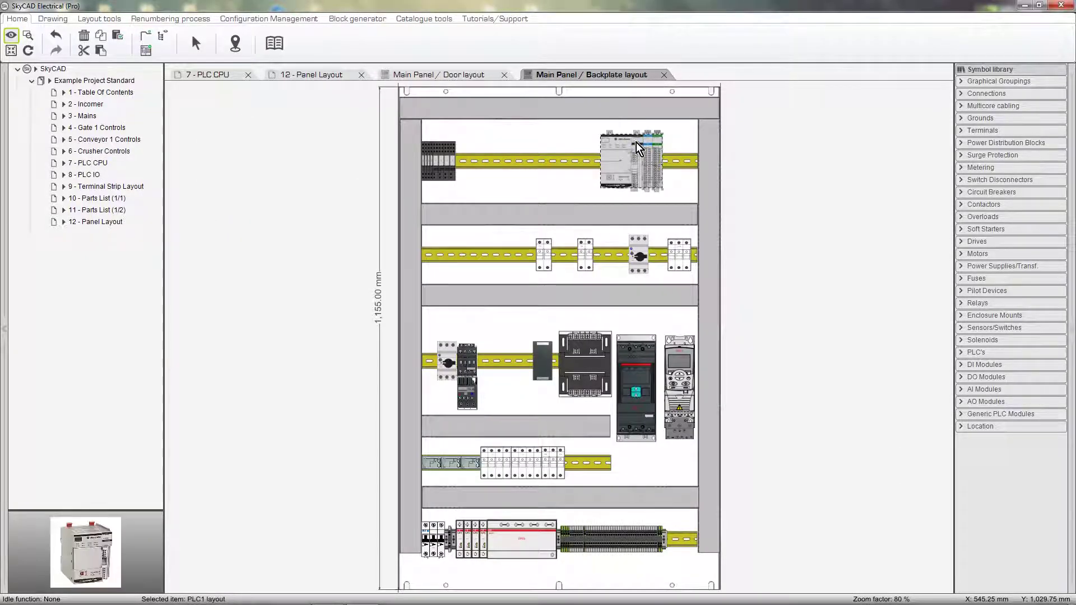
click(113, 20)
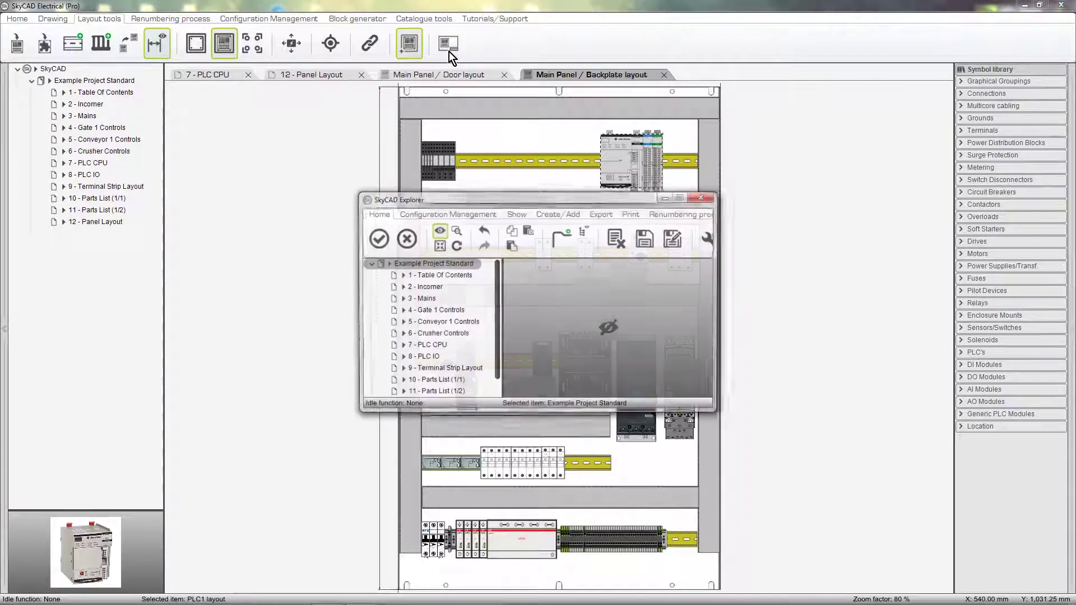
click(445, 345)
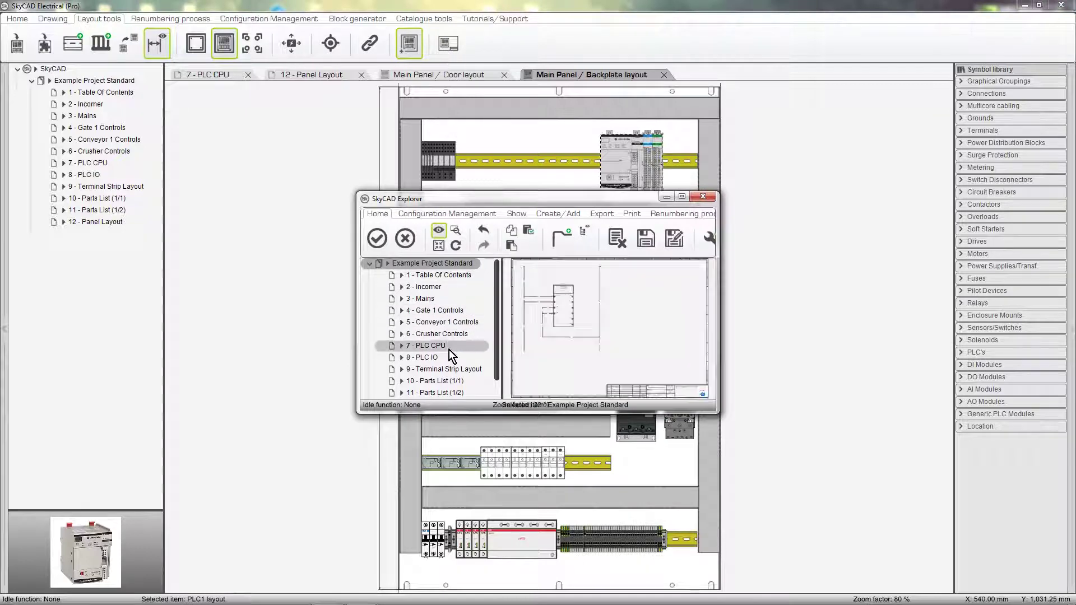
click(378, 238)
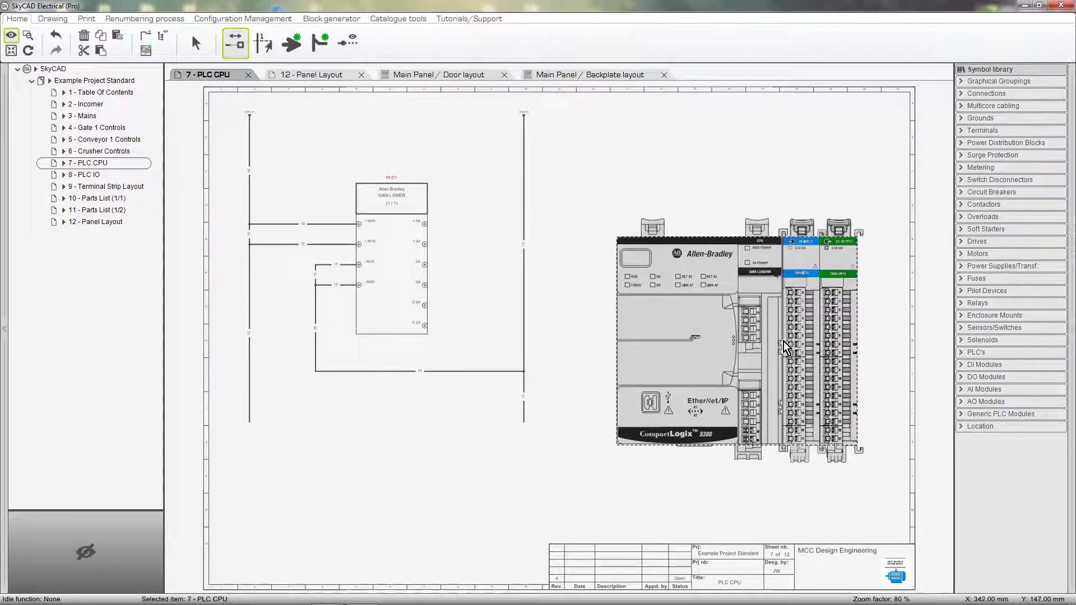
click(784, 341)
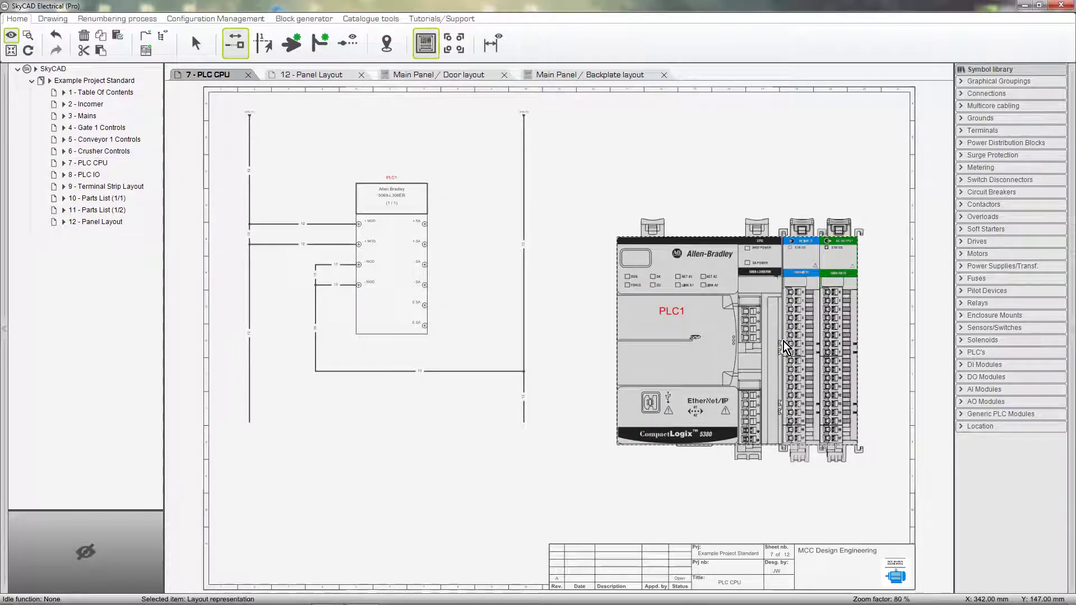
Step: Switch the project tree to list the project's components
click(124, 82)
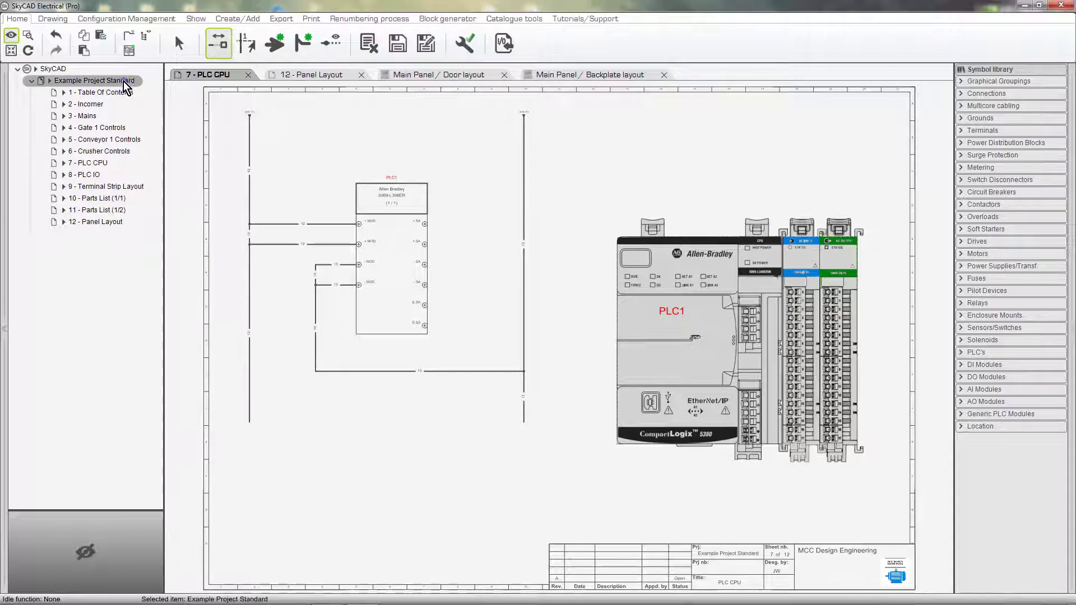
click(196, 18)
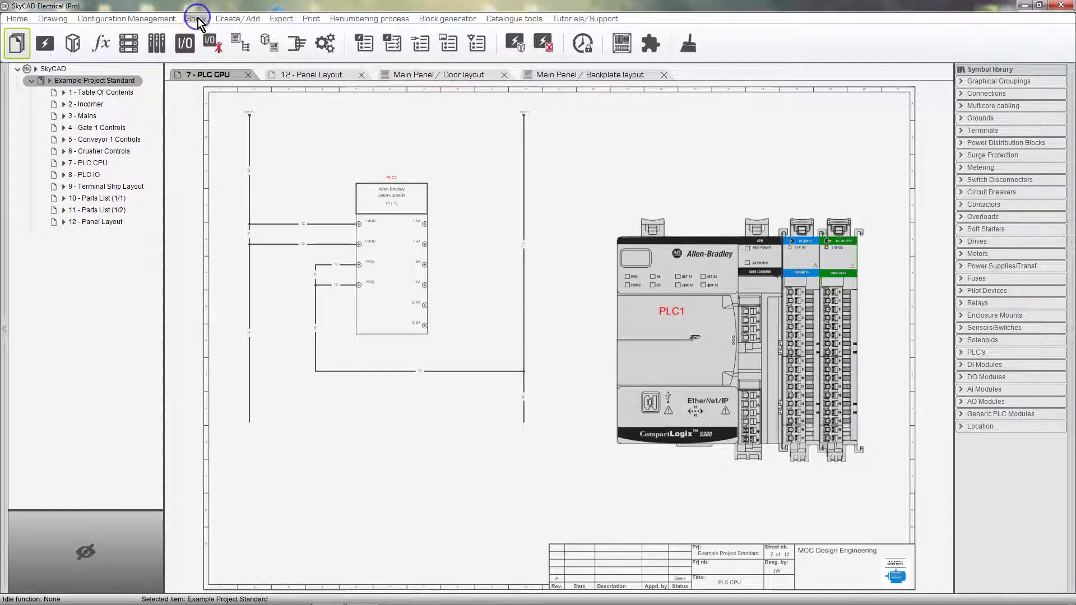
click(158, 44)
Step: Delete PLC1's DO1 output module, leaving DI1, and return to 12 - Panel Layout
click(78, 93)
click(85, 46)
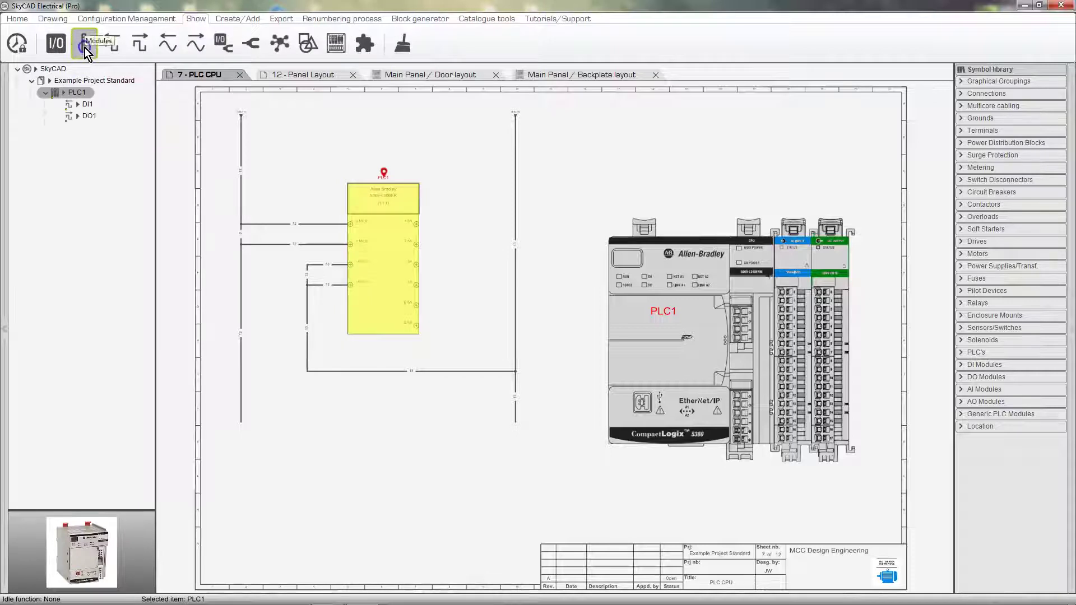
click(97, 116)
right_click(97, 117)
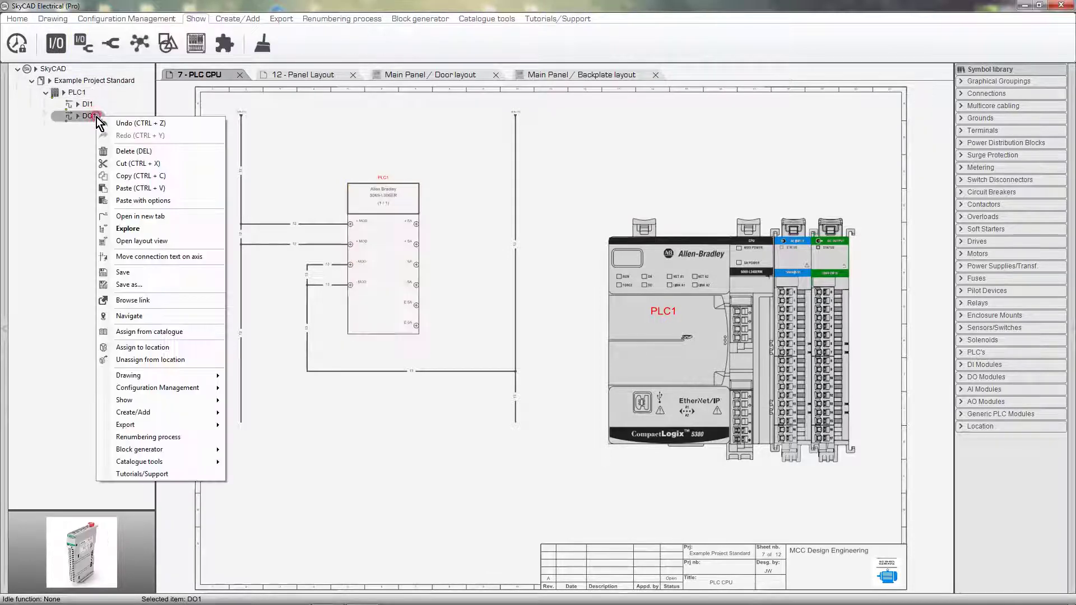
click(147, 155)
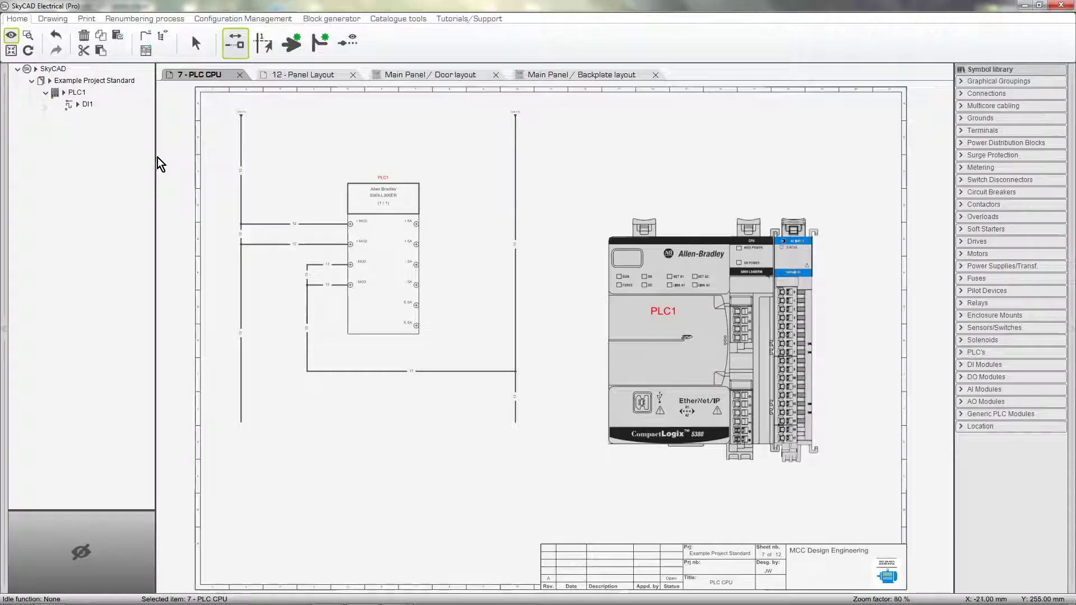
click(308, 76)
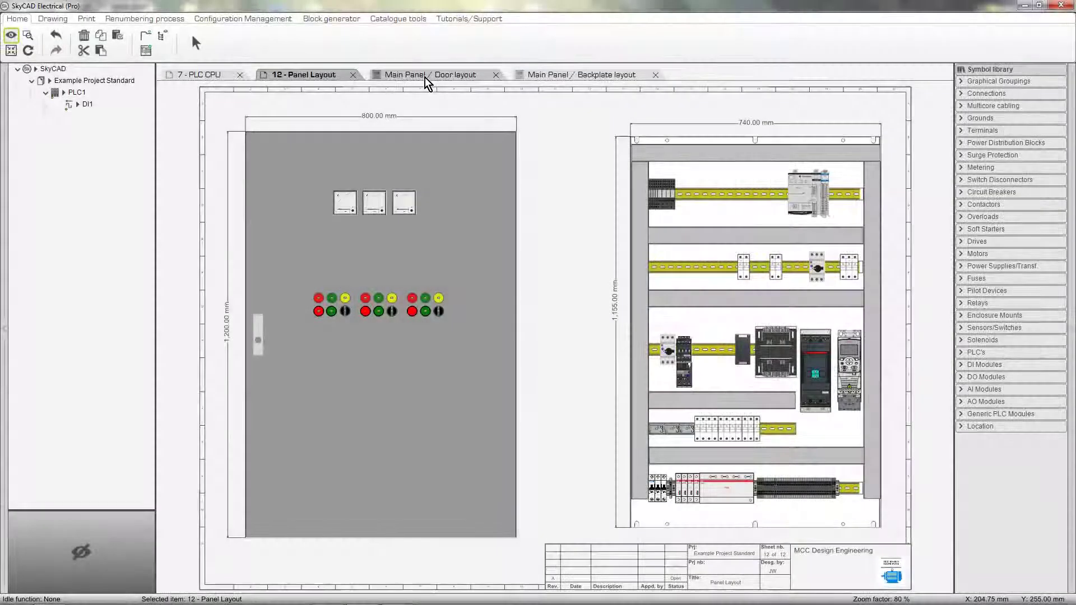
Step: Switch to the Main Panel / Backplate layout tab
click(561, 79)
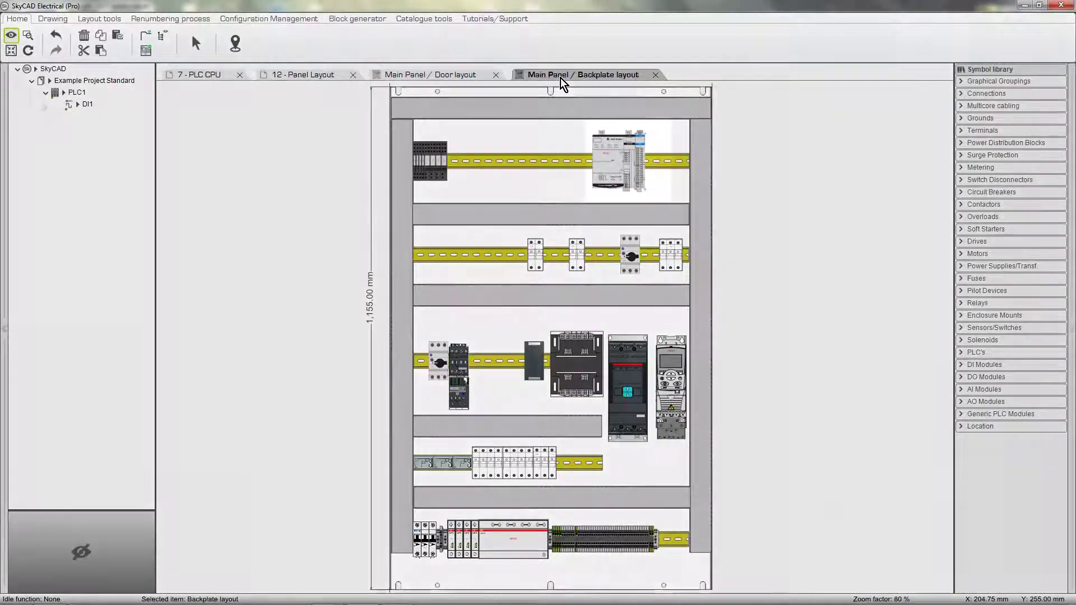